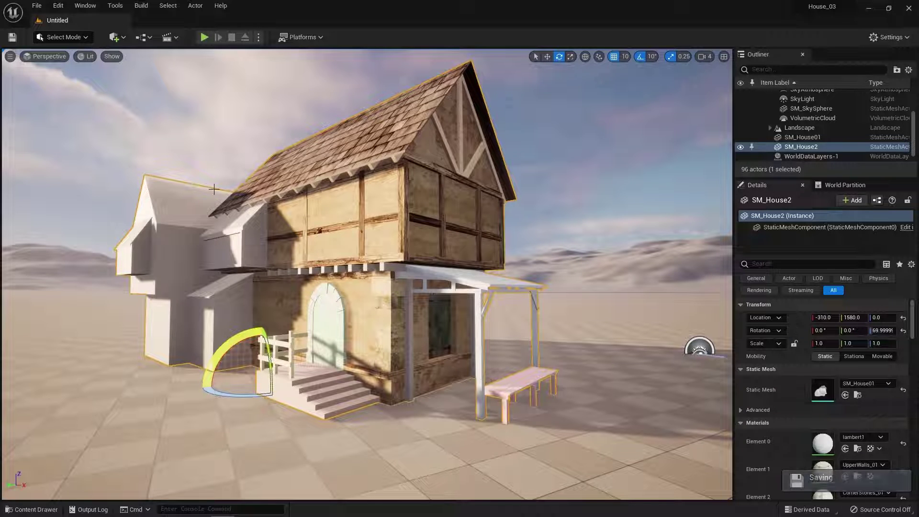
left_click(35, 6)
left_click(64, 27)
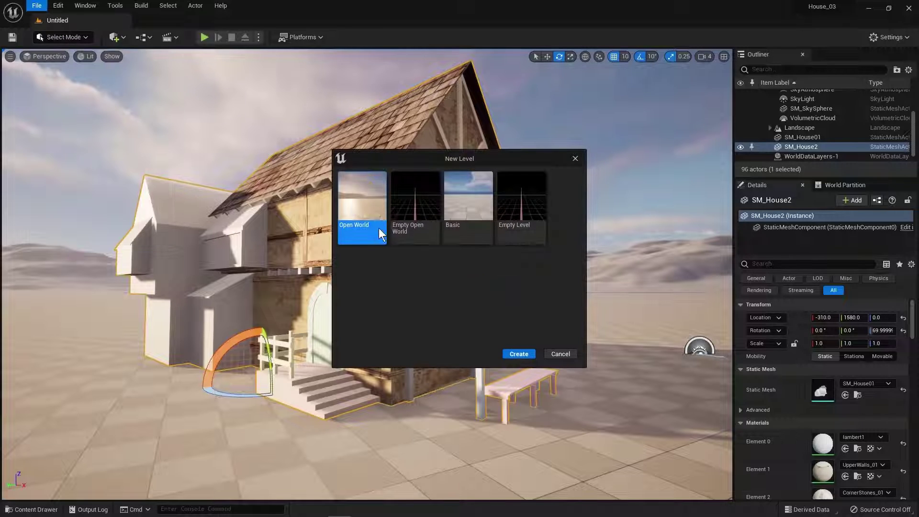
left_click(521, 353)
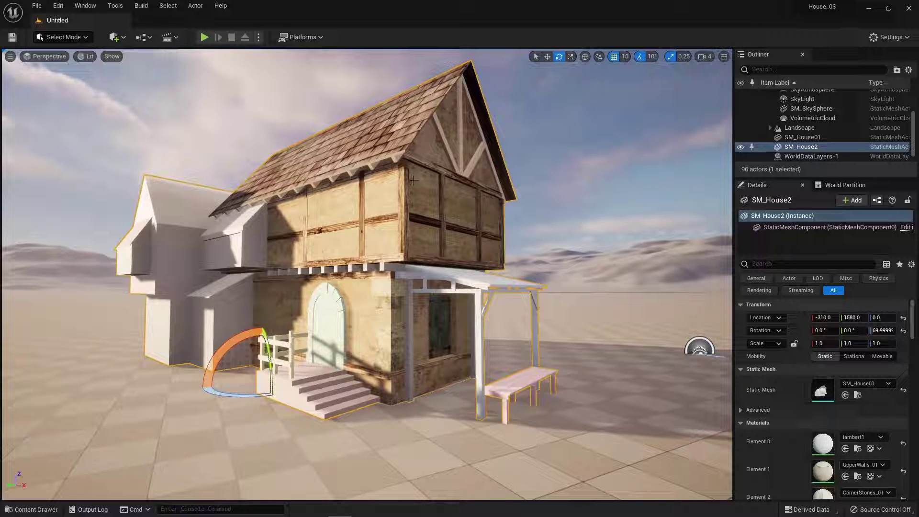
- Open the House content folder and look through its static meshes and materials
left_click(33, 509)
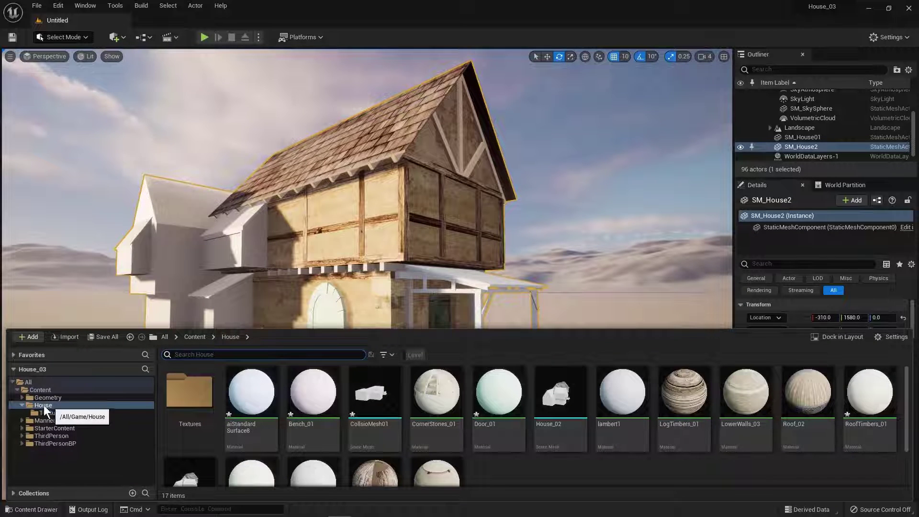
mouse_move(42, 407)
left_mouse_down()
mouse_move(56, 406)
mouse_move(39, 391)
mouse_move(46, 405)
left_mouse_up()
left_click(32, 337)
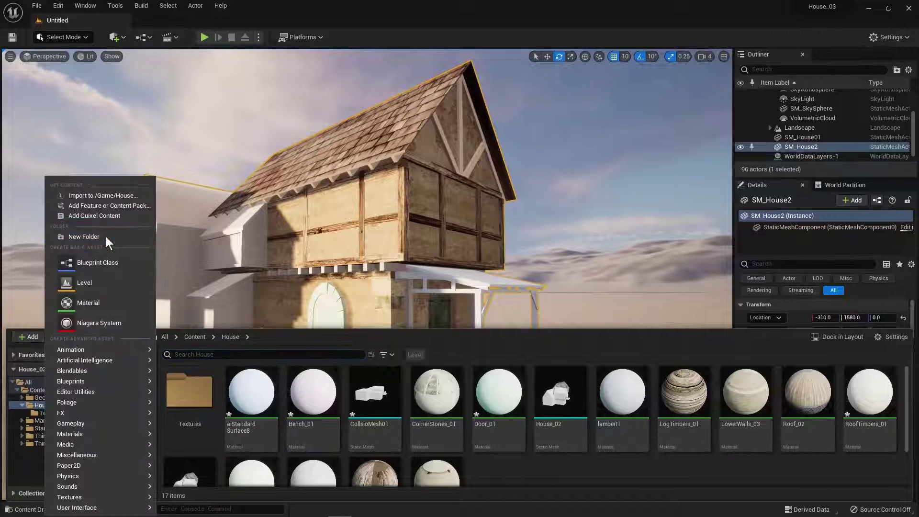
left_click(369, 352)
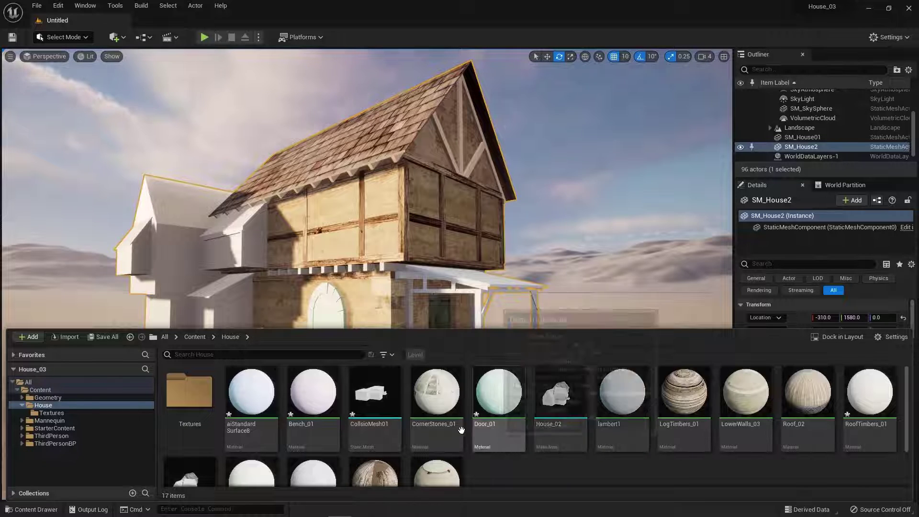
scroll(439, 432, "down", 1)
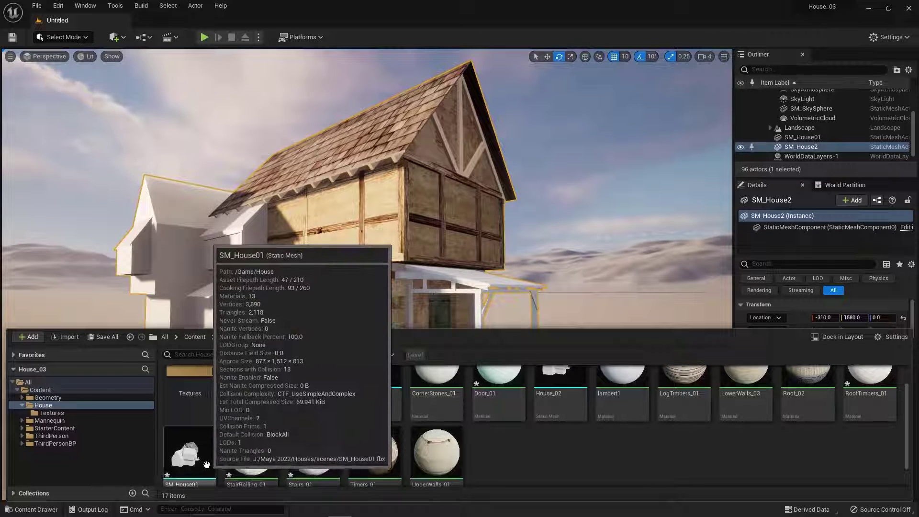
scroll(206, 464, "up", 1)
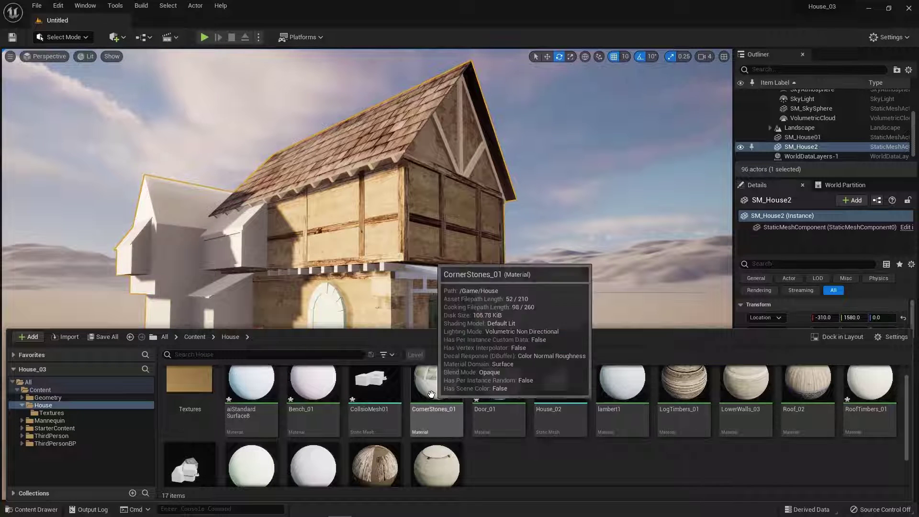
scroll(431, 394, "up", 1)
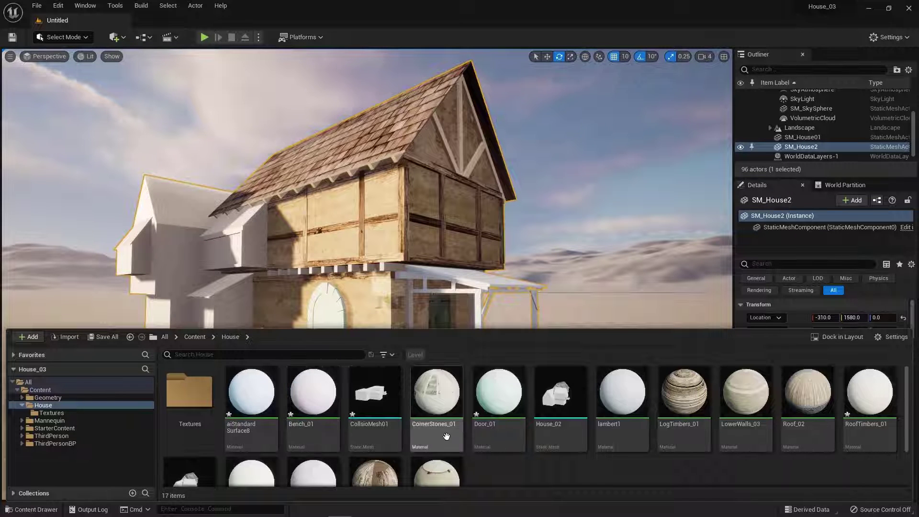
scroll(631, 460, "down", 2)
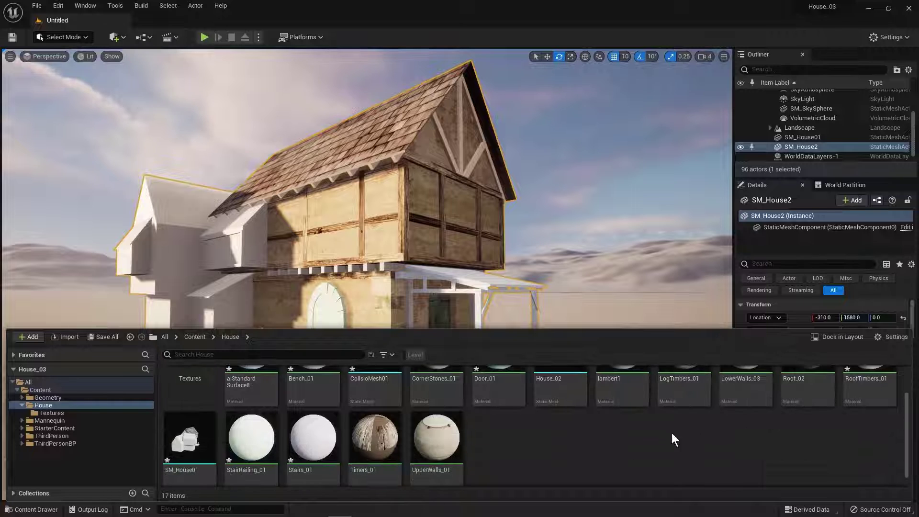
scroll(560, 438, "up", 2)
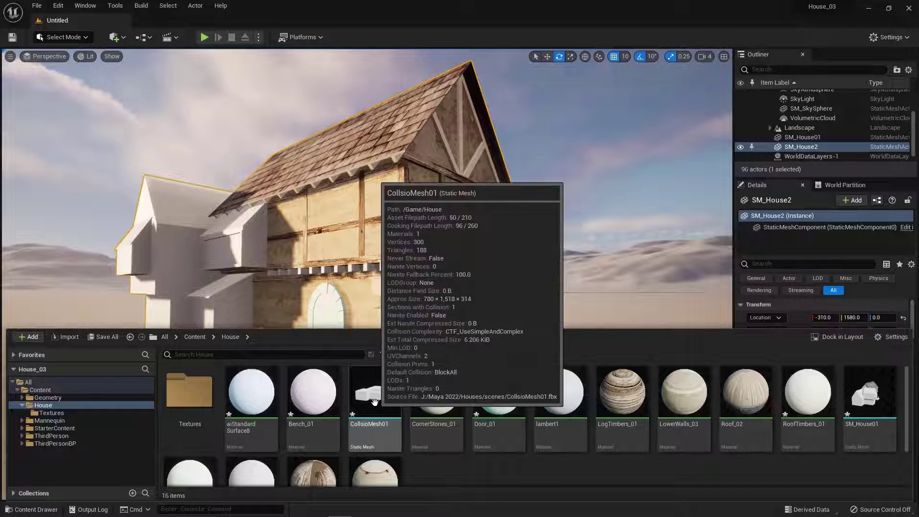
- Open the SM_House01 static mesh for editing and dock its editor as a tab beside the level
mouse_move(872, 392)
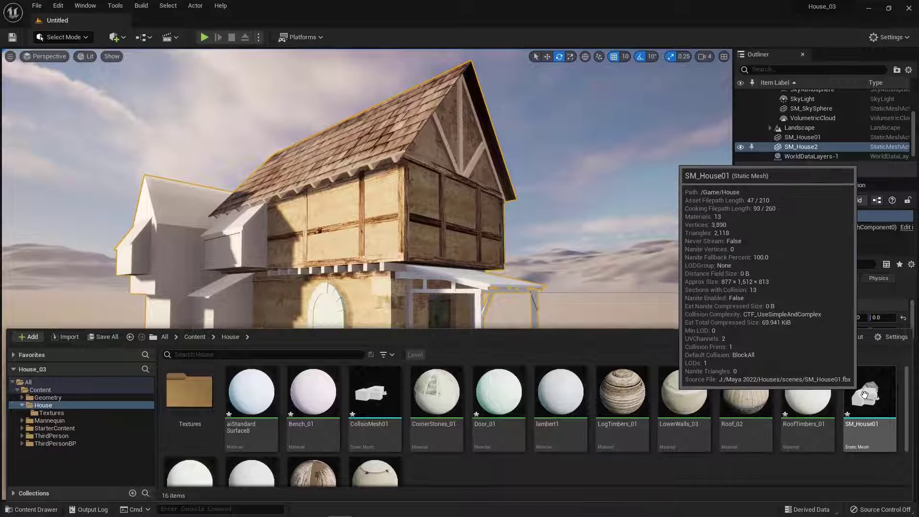
left_click(854, 430)
mouse_move(371, 400)
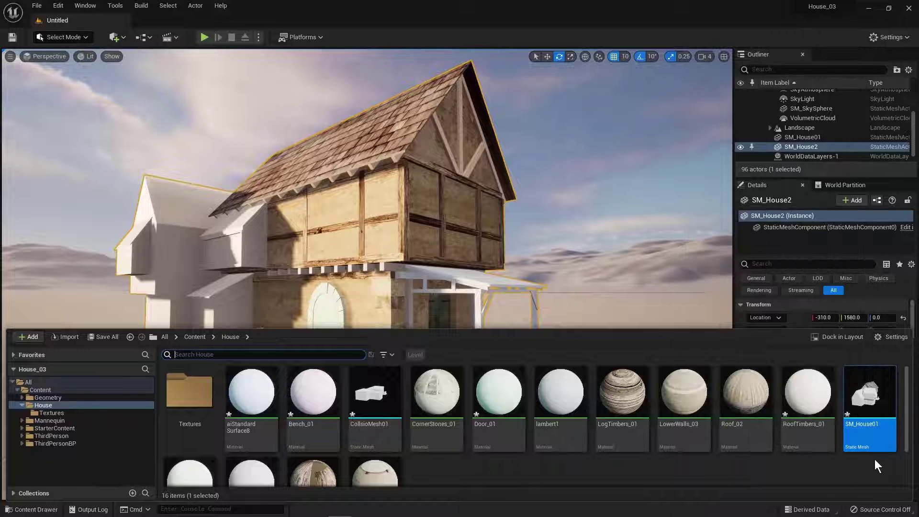
mouse_move(874, 397)
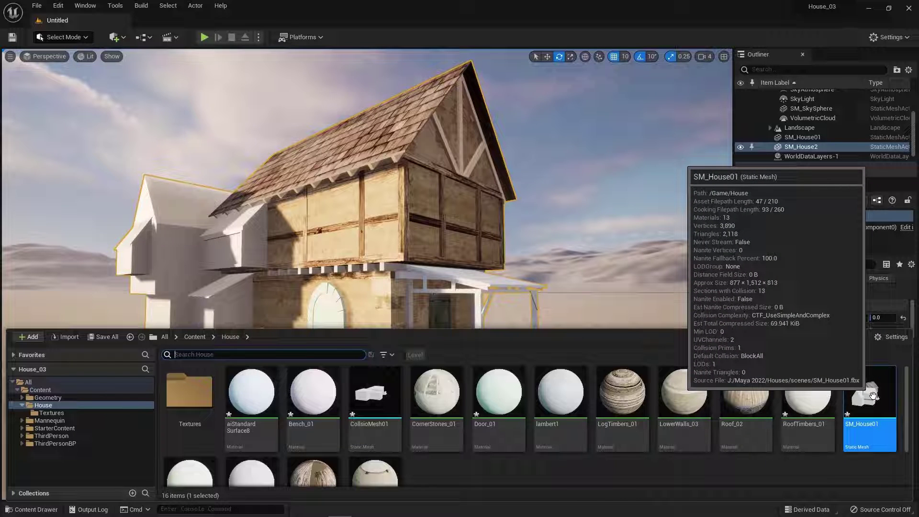
double_click(873, 396)
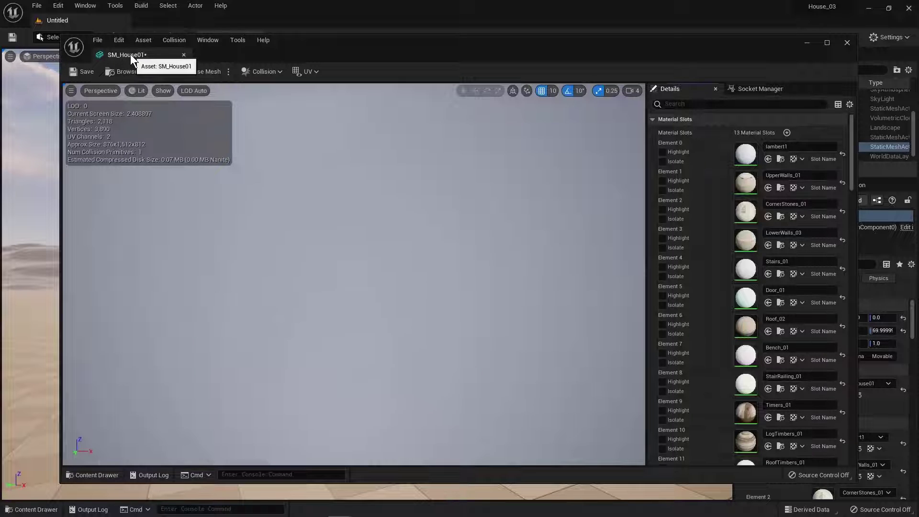
left_click_drag(285, 53, 289, 67)
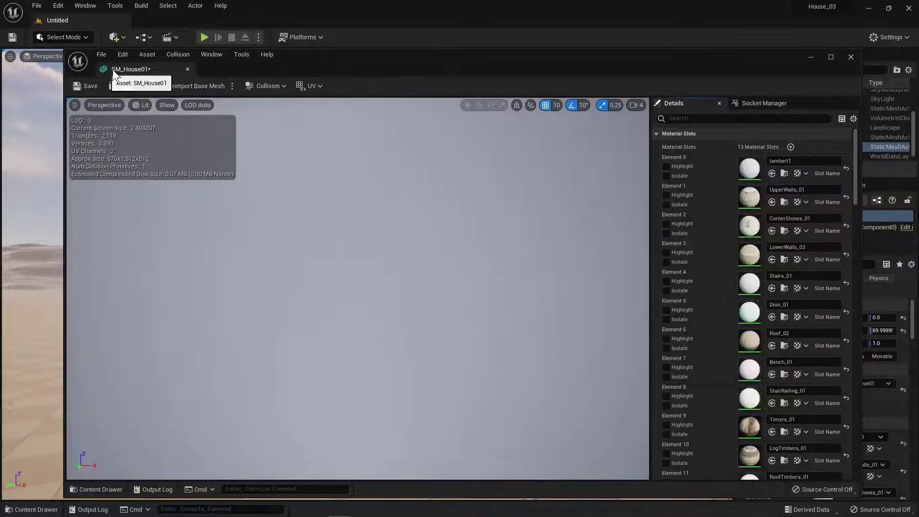
left_click_drag(129, 68, 134, 22)
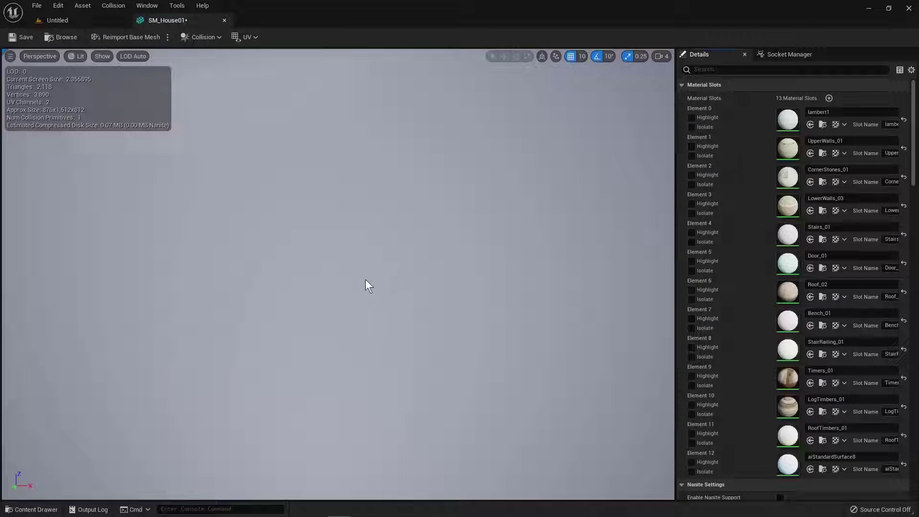
- Show the simple collision of the SM_House01 mesh and inspect how its hull encloses the stairs, canopy and walls
scroll(341, 291, "down", 8)
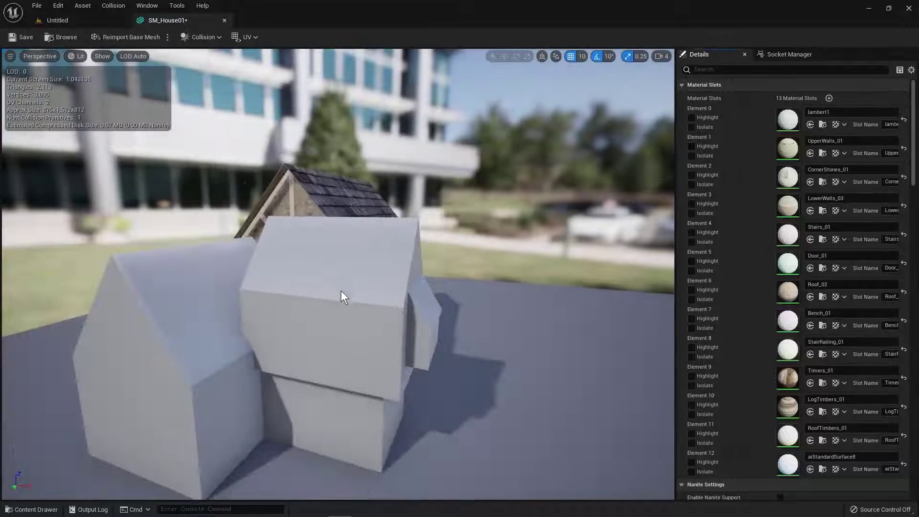
left_click_drag(341, 291, 439, 282, "alt")
scroll(444, 281, "up", 2)
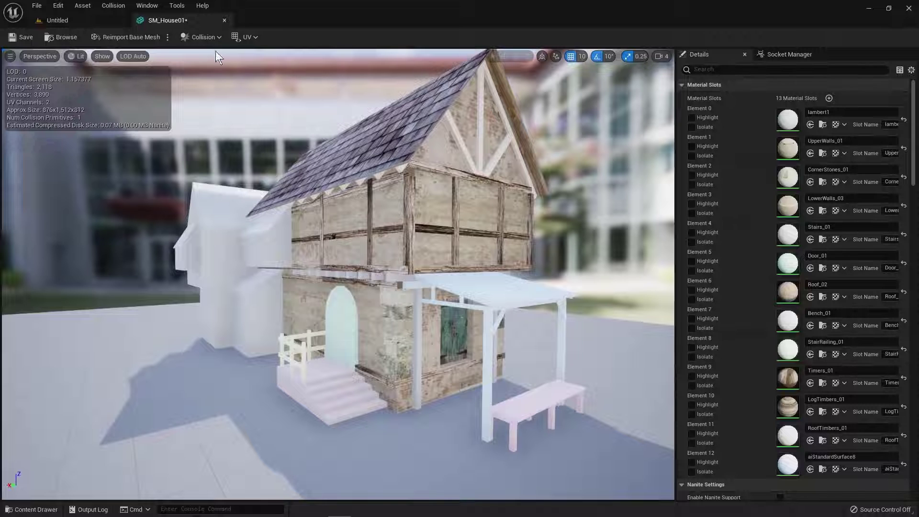
left_click(102, 57)
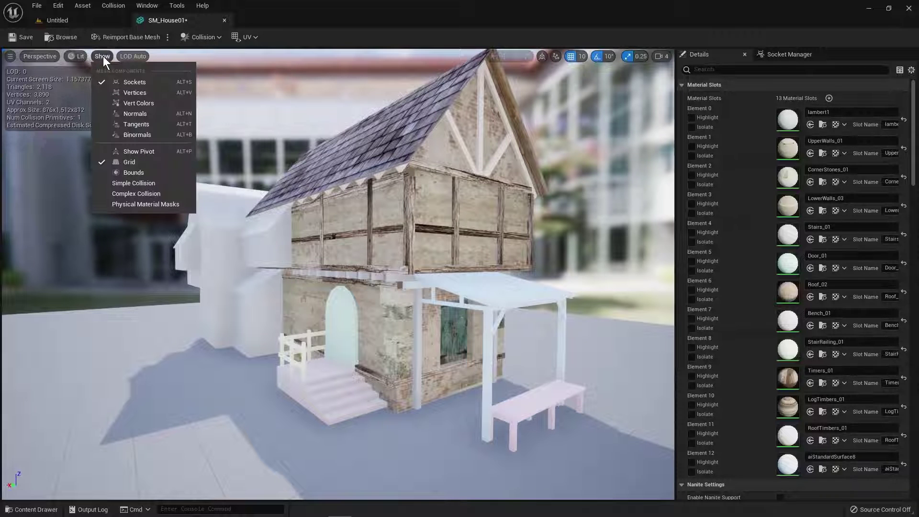
left_click(155, 185)
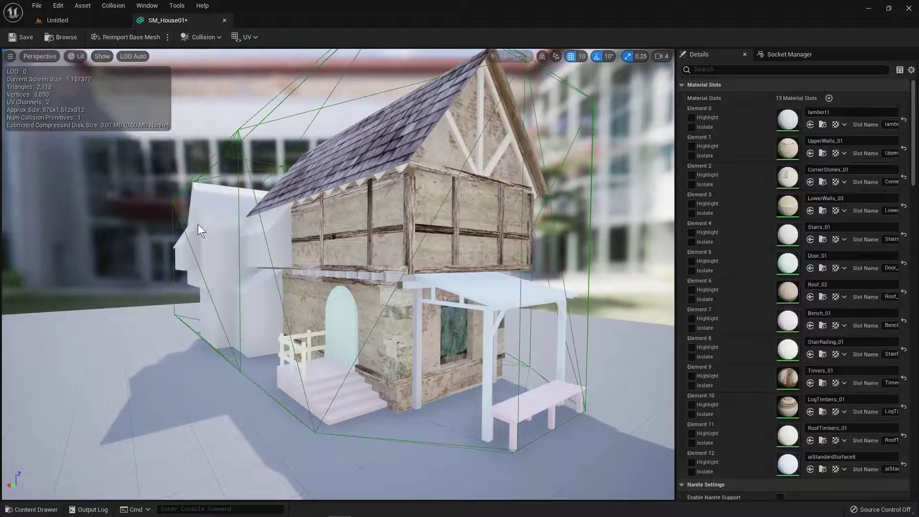
left_click_drag(520, 300, 489, 345)
left_click_drag(483, 400, 334, 358)
left_click_drag(436, 366, 366, 287)
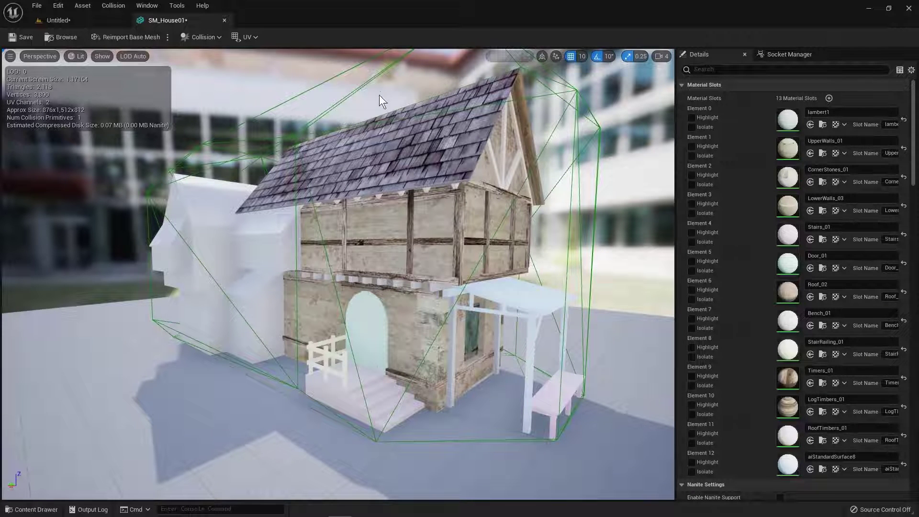
- Play the level and run the character around the house to test its collision, including the canopy and stairs, and end the play session
left_click(70, 22)
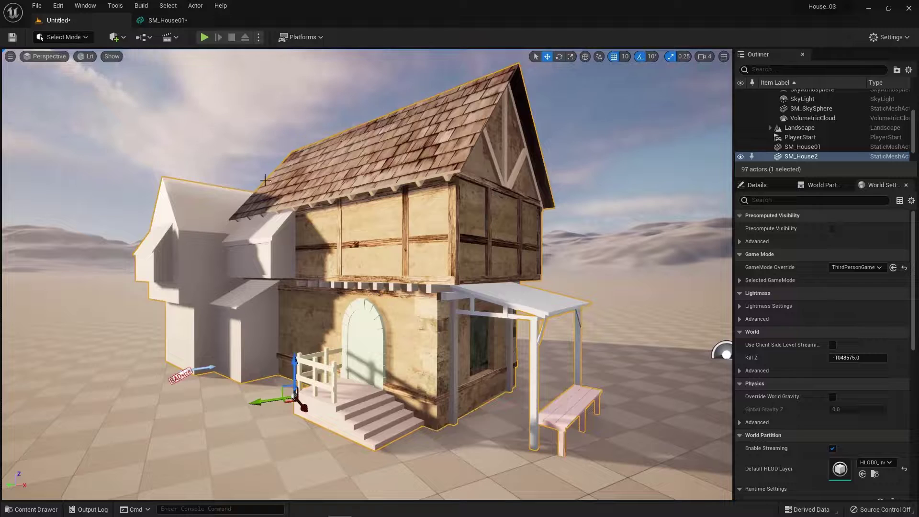
left_click(203, 37)
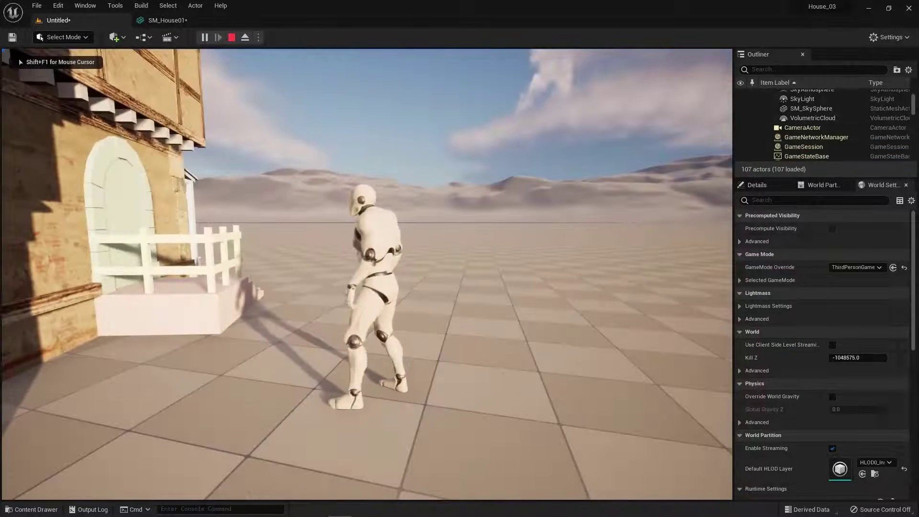
key("w")
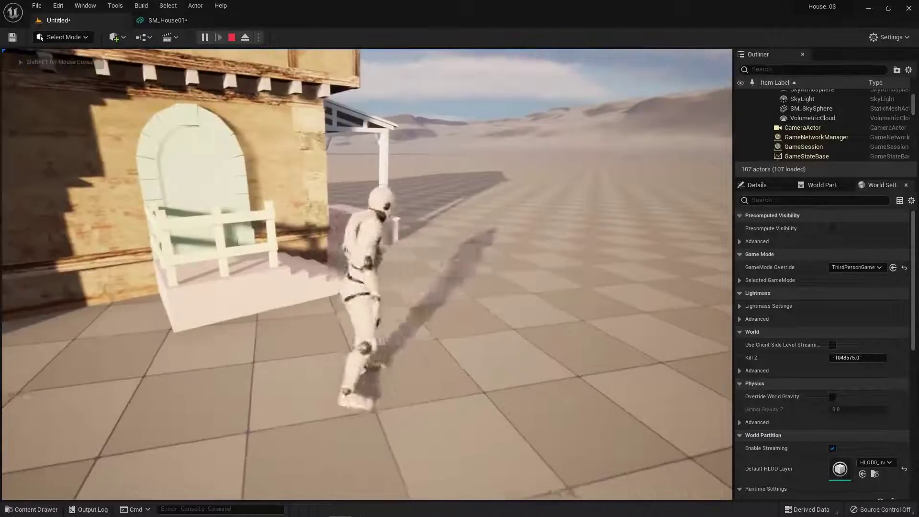
key("w")
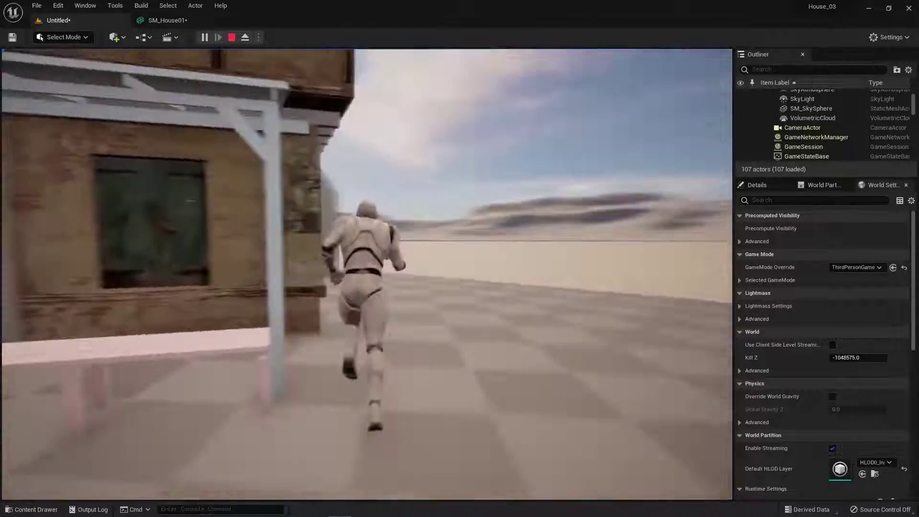
key("w")
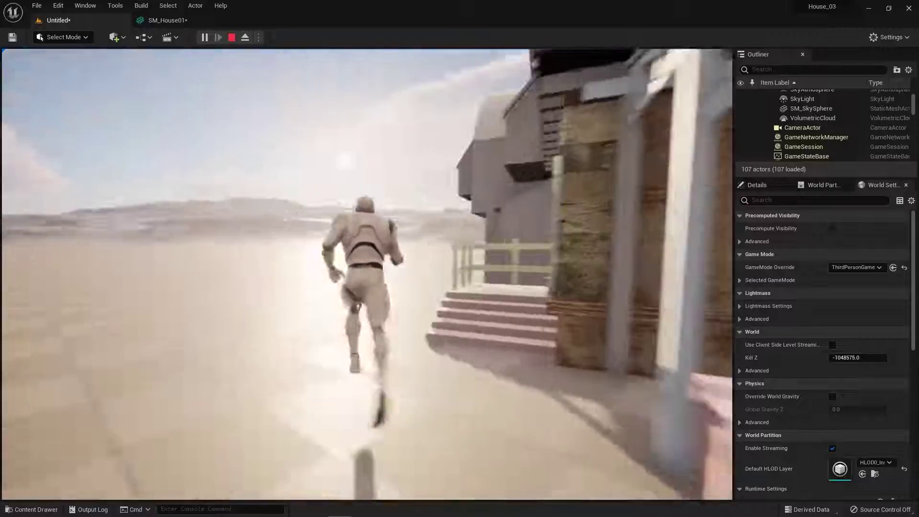
key("w")
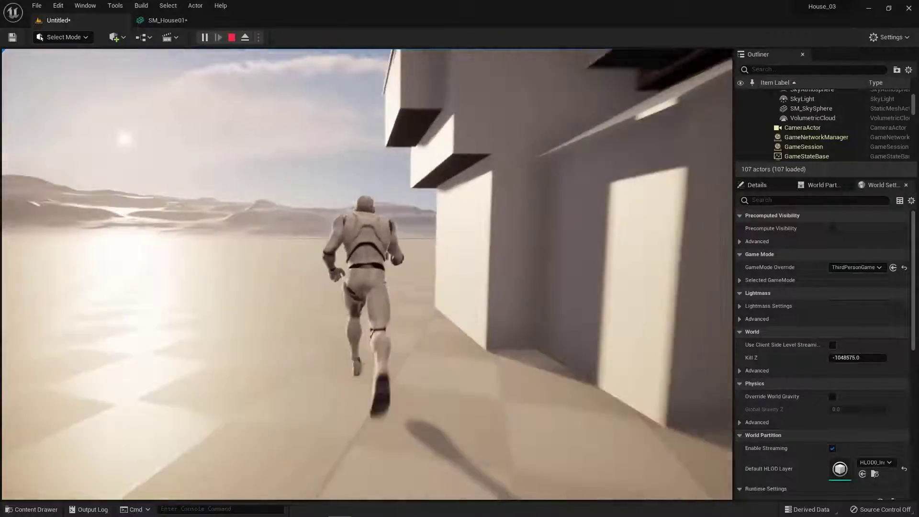
key("w")
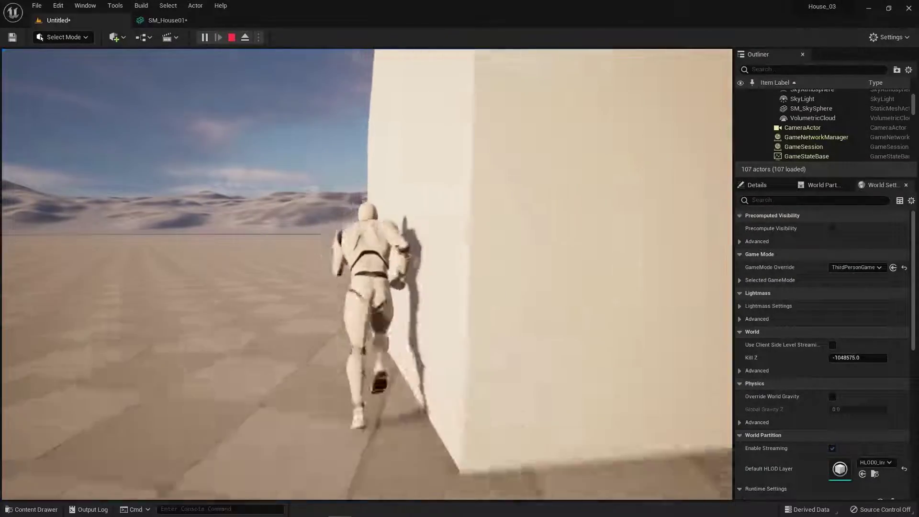
key("w")
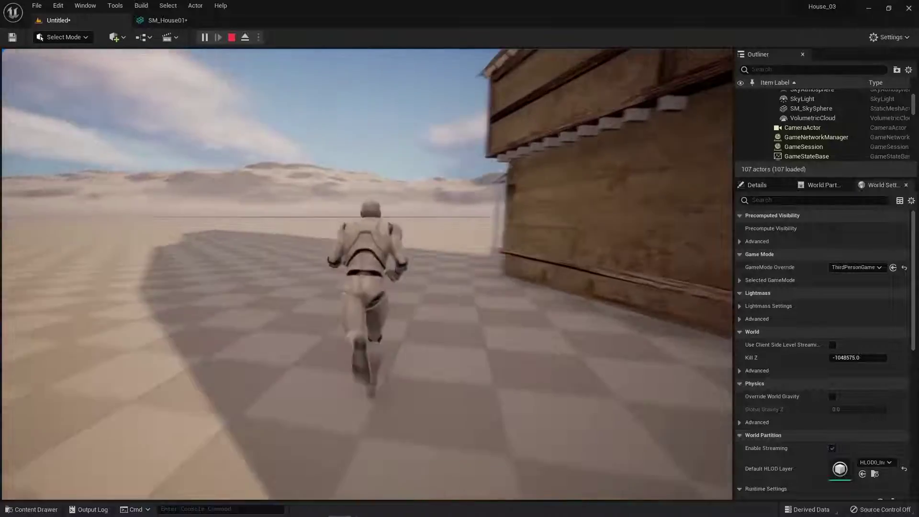
key("w")
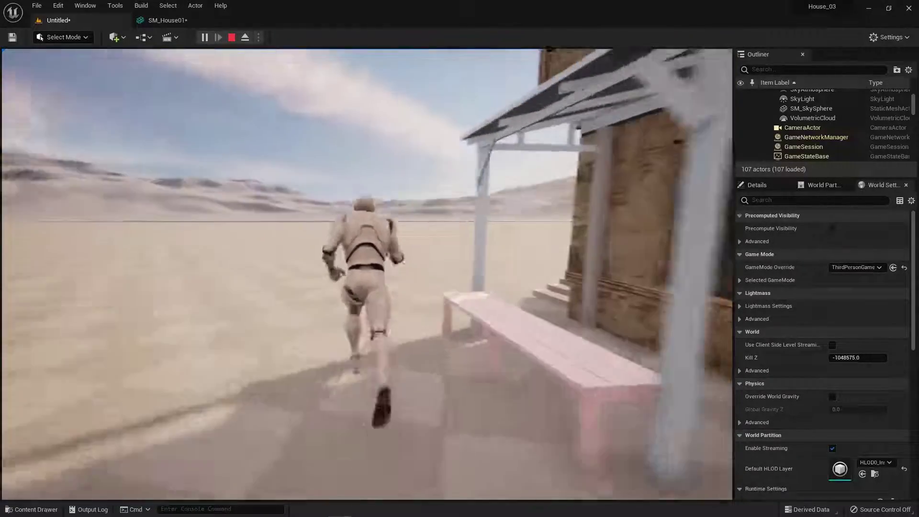
key("w")
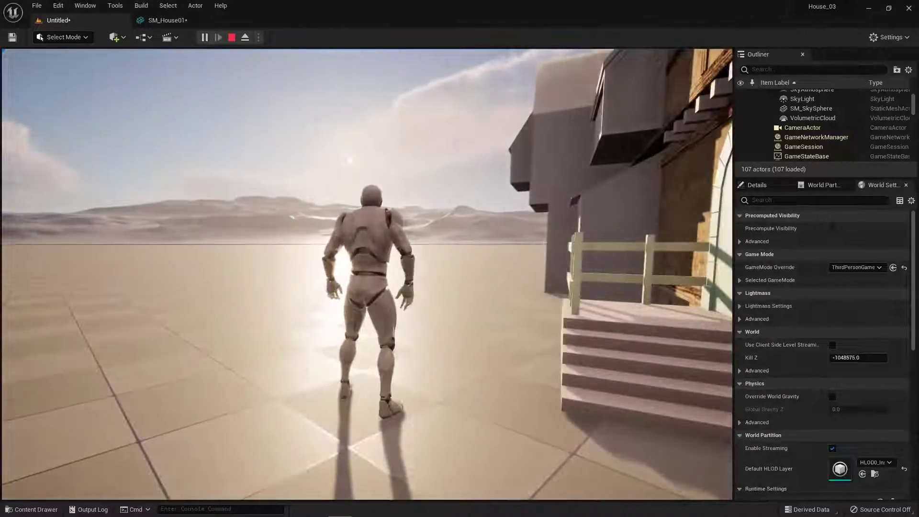
key("Escape")
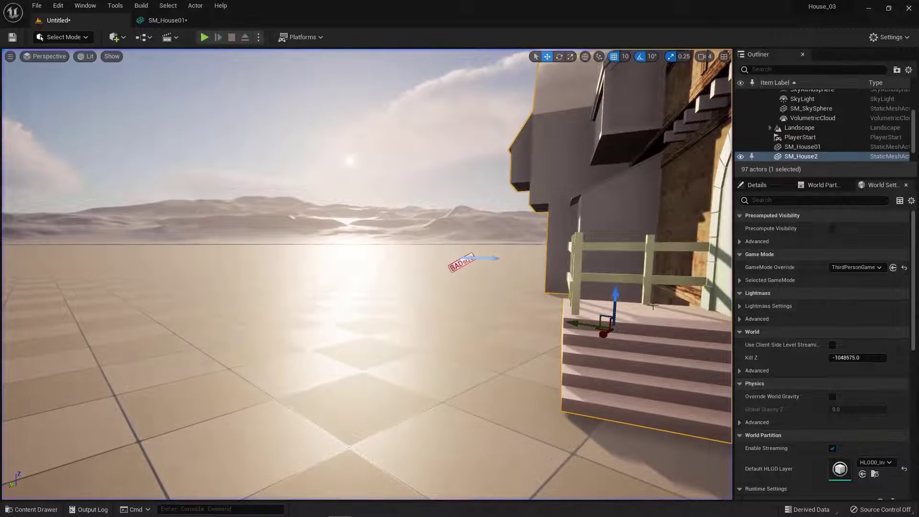
- Enable Customized Collision for the SM_House01 mesh and assign CollsioMesh01 as its Complex Collision Mesh
left_click(167, 21)
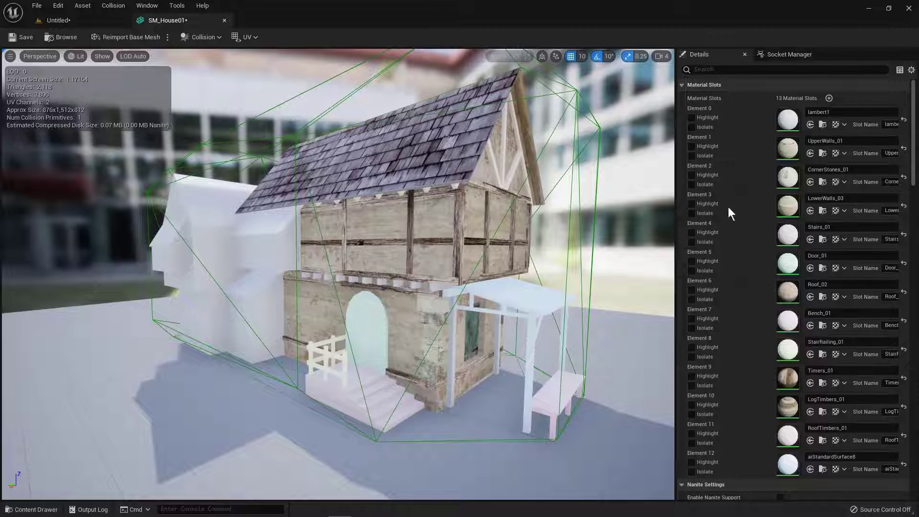
scroll(915, 146, "down", 5)
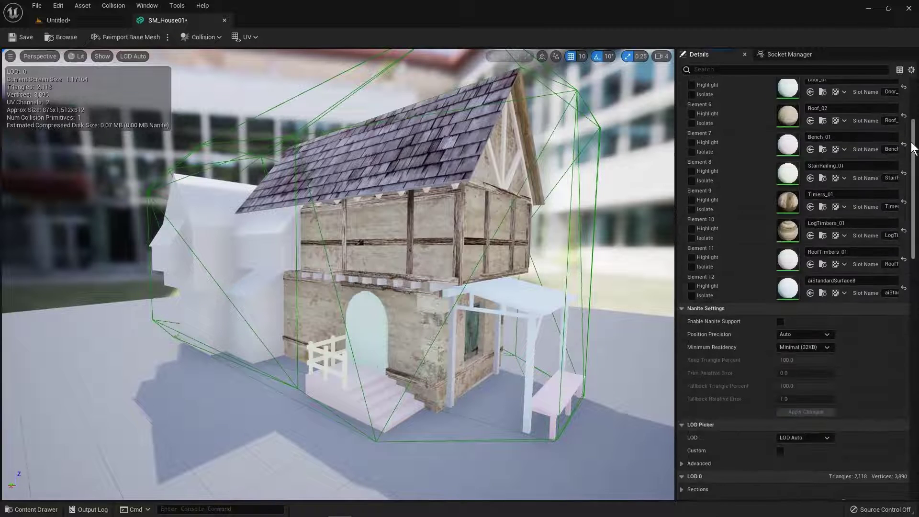
scroll(915, 146, "down", 7)
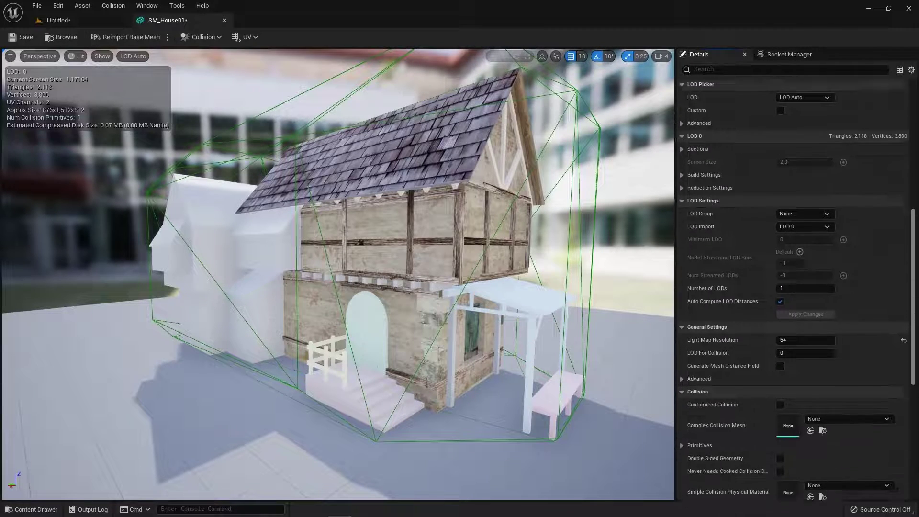
scroll(722, 269, "down", 5)
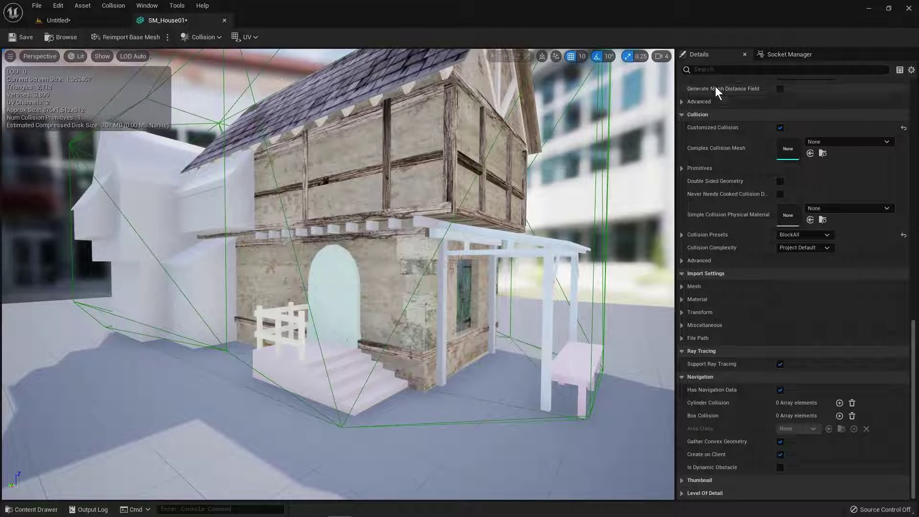
scroll(728, 156, "up", 5)
scroll(727, 156, "down", 2)
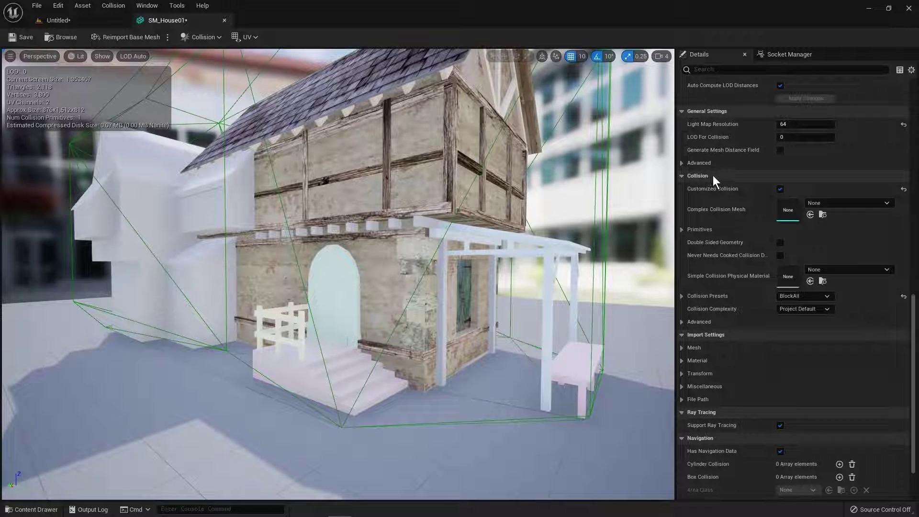
left_click(780, 189)
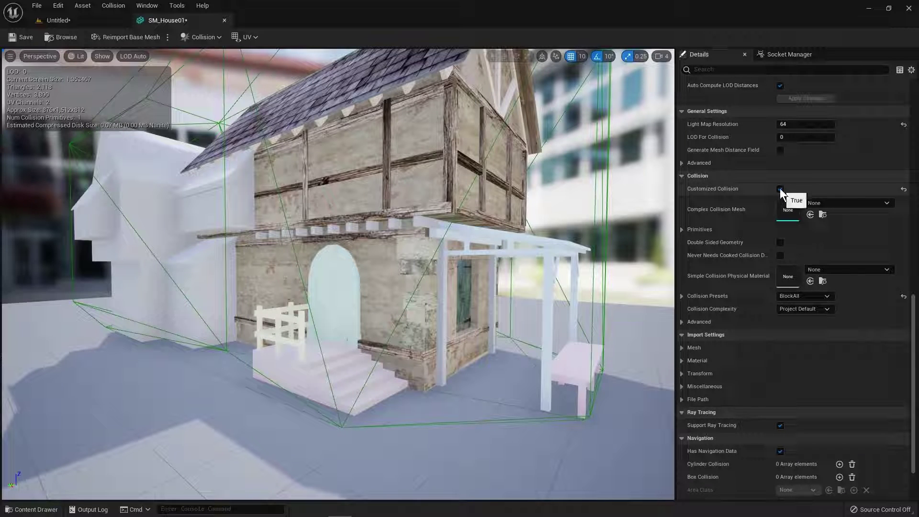
left_click(779, 188)
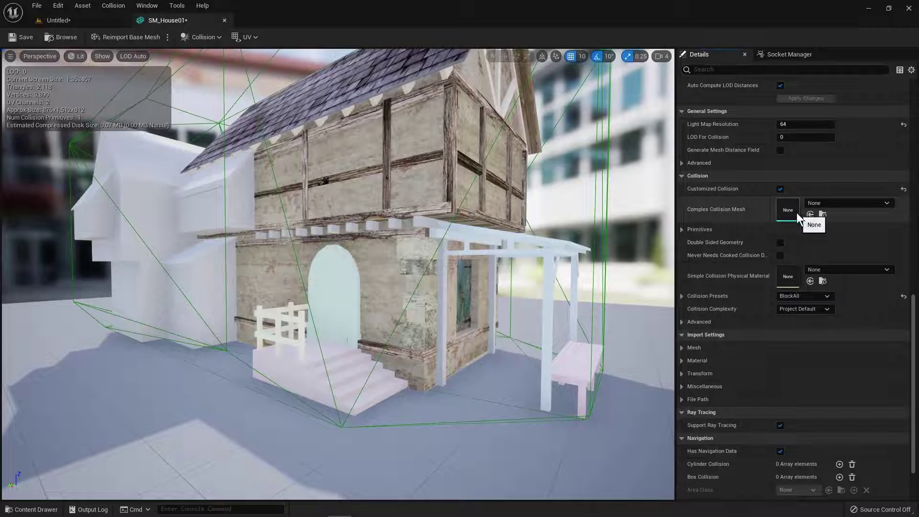
left_click(886, 203)
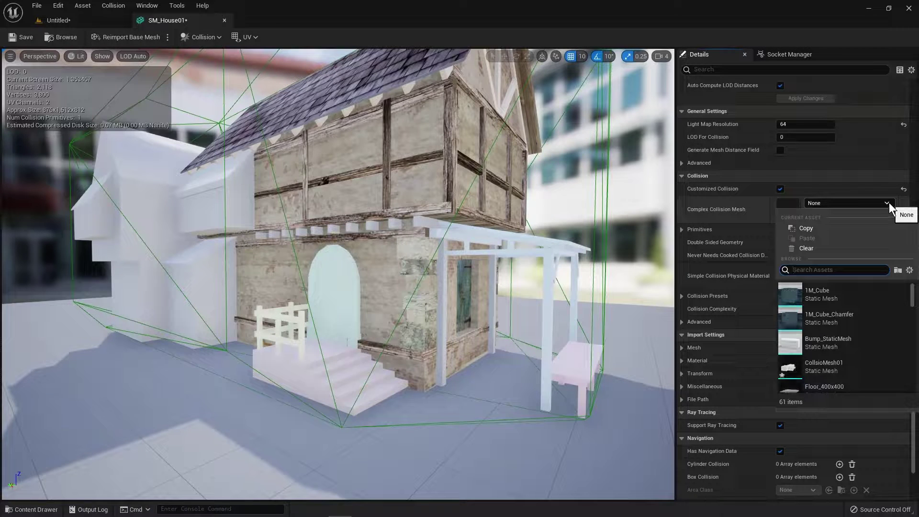
left_click(851, 363)
- Set the SM_House01 mesh's Collision Complexity to Use Complex Collision As Simple and save the asset
scroll(852, 258, "down", 3)
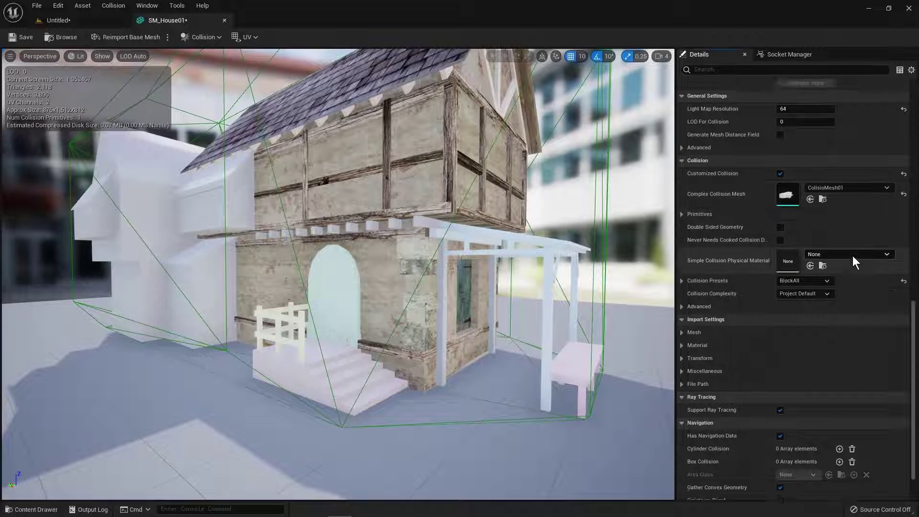
scroll(855, 268, "down", 1)
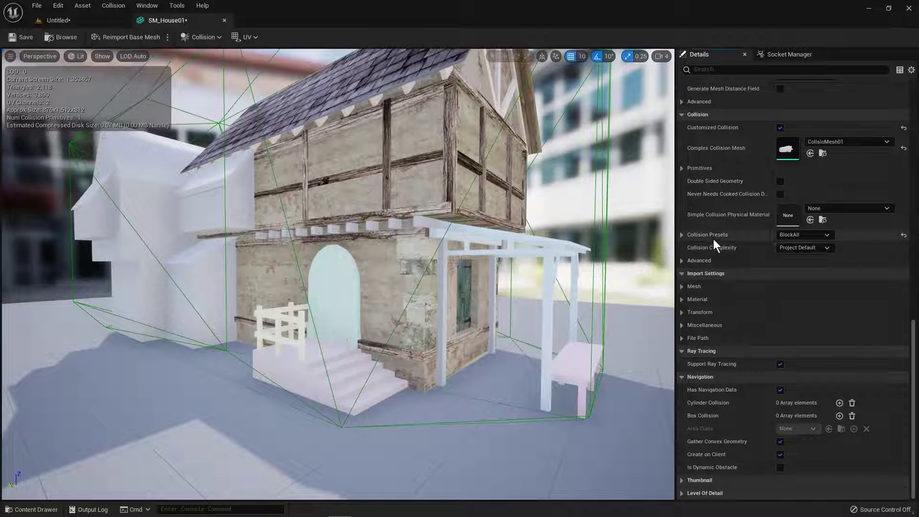
left_click(825, 247)
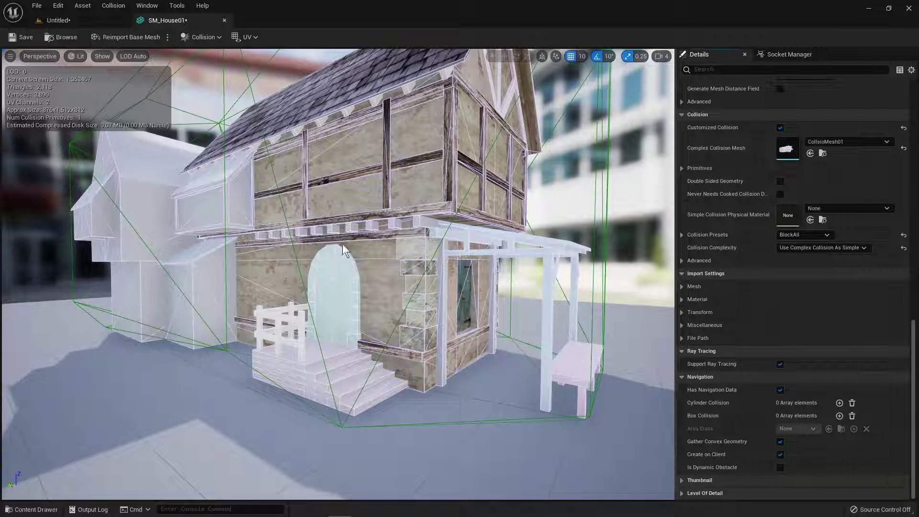
left_click(23, 36)
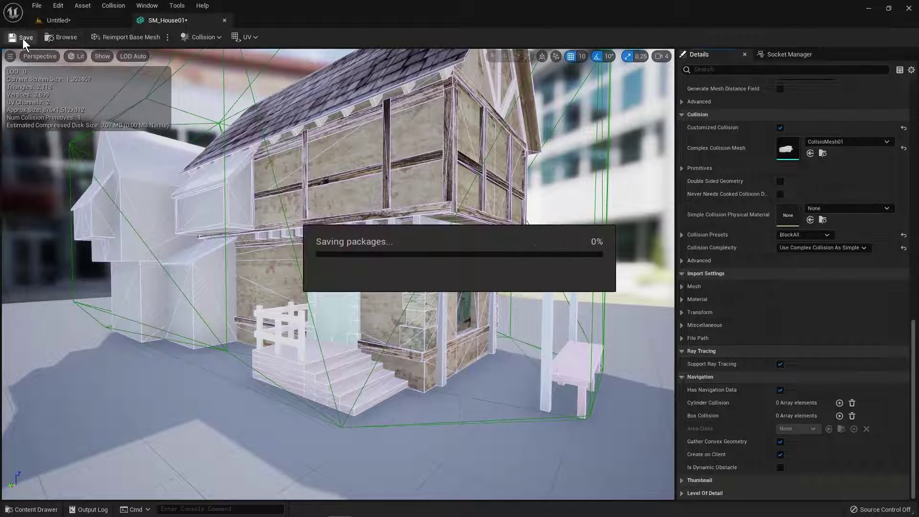
- Play the level and run the character over the stairs and along the house walls to test the custom collision, and end the play session
left_click(64, 23)
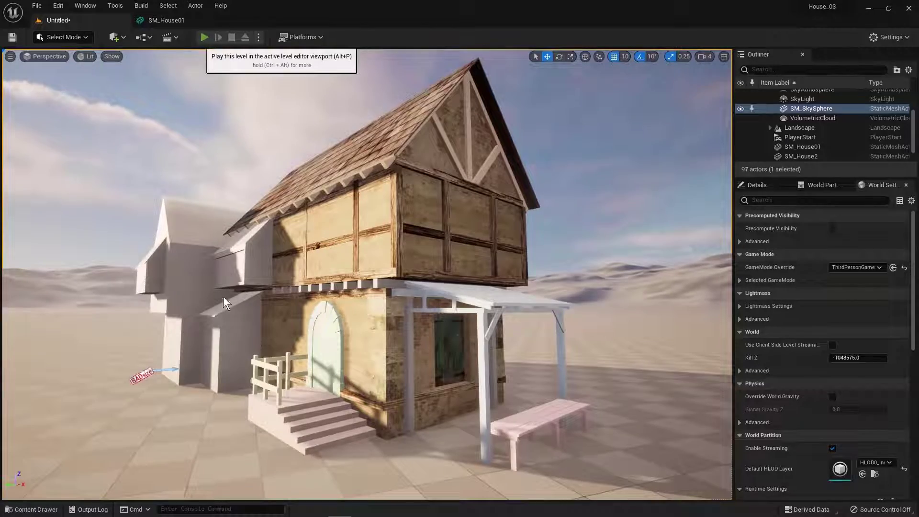
left_click(204, 37)
key("w")
key("w")
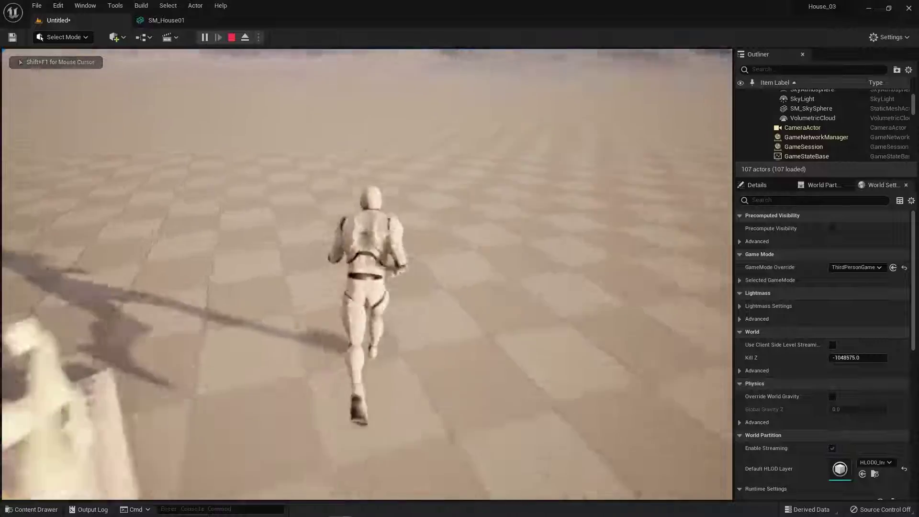
key("w")
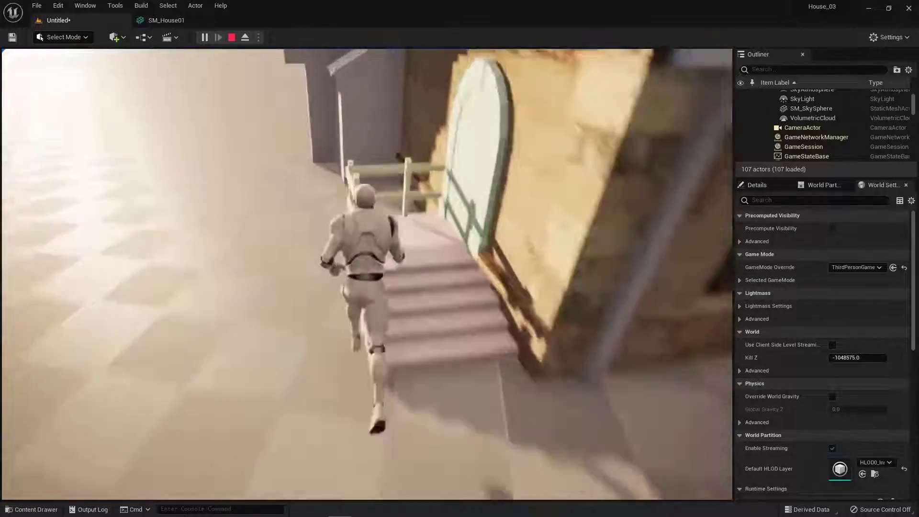
key("w")
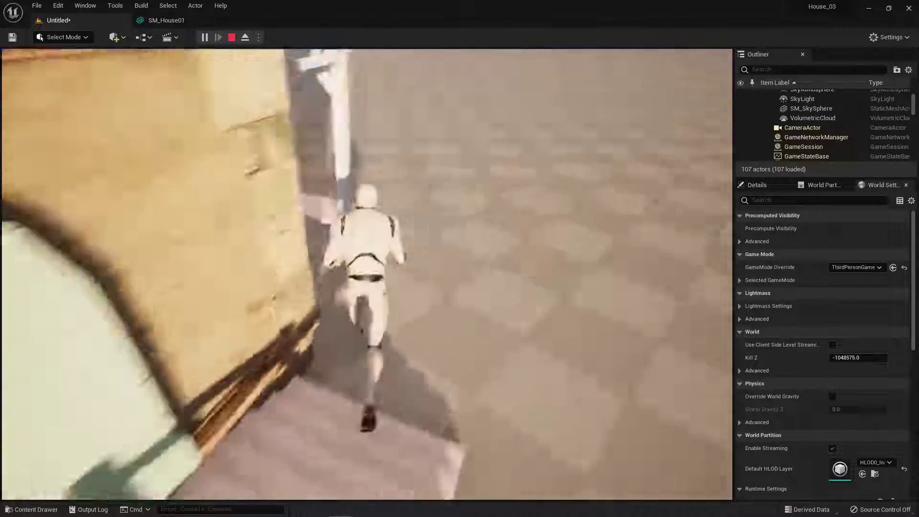
key("w")
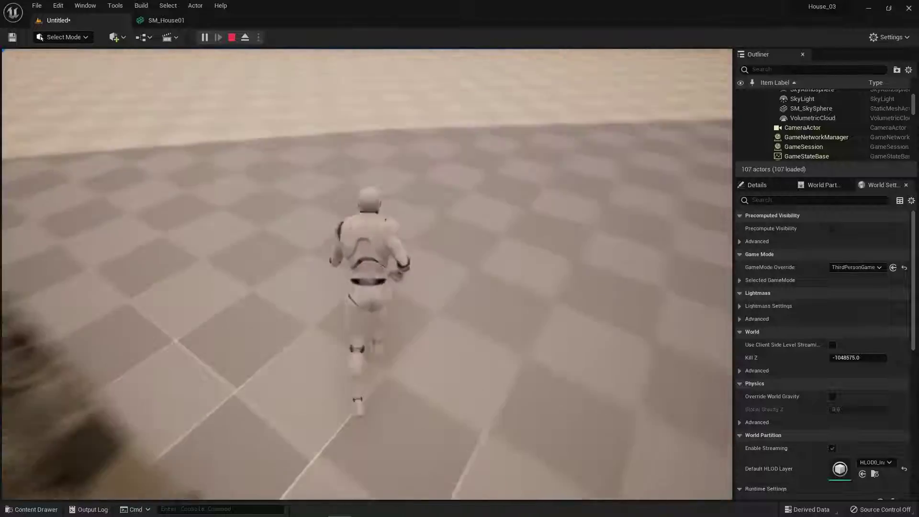
key("w")
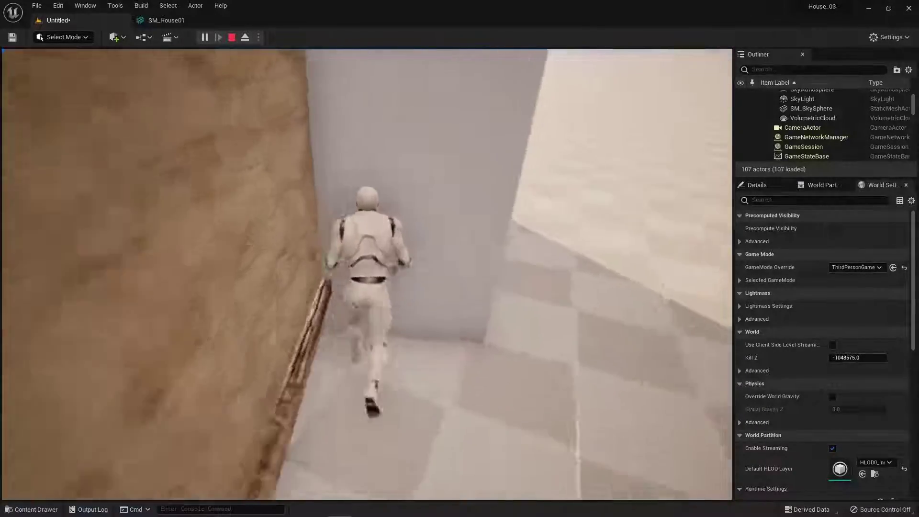
key("w")
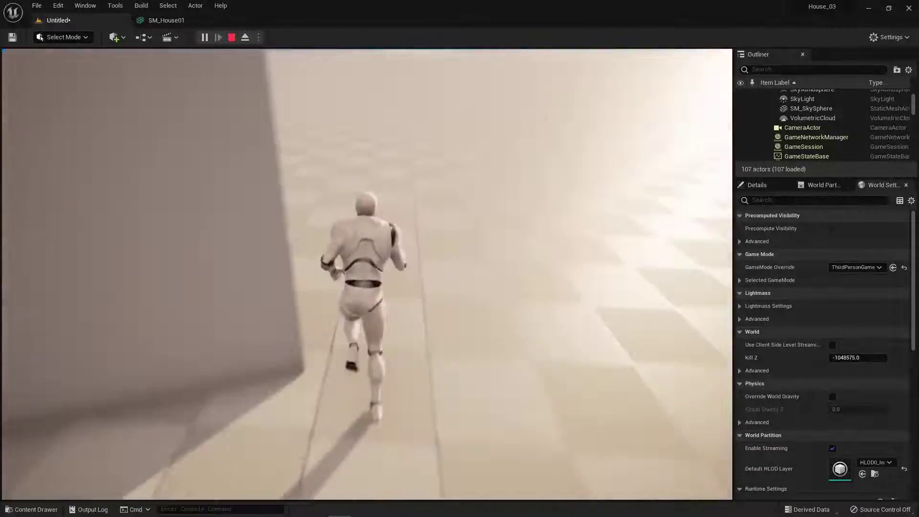
key("w")
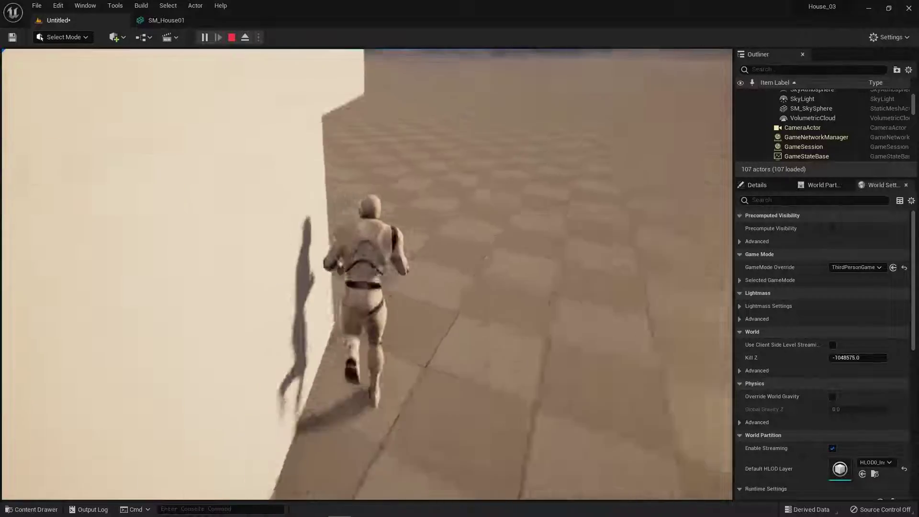
key("w")
key("Escape")
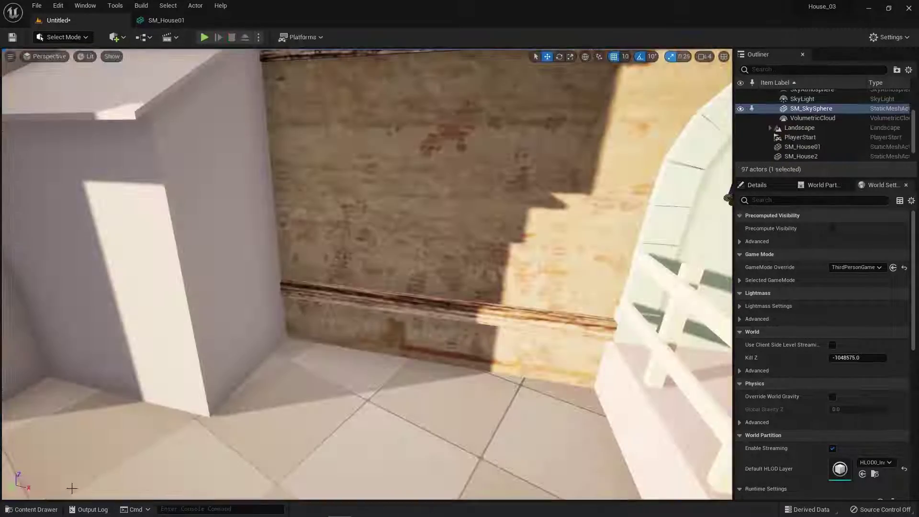
- Open the CollsioMesh01 static mesh from the House content folder and examine its simplified shape from several sides
left_click(51, 510)
mouse_move(375, 383)
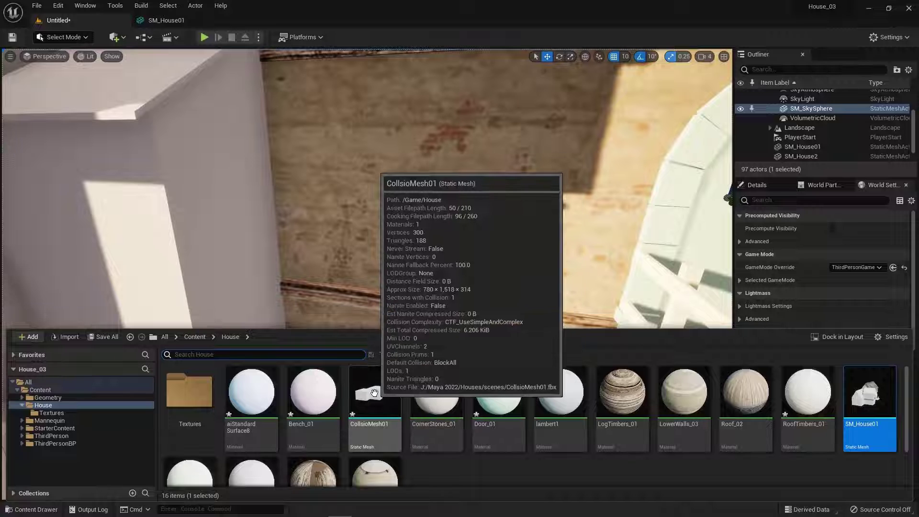
double_click(376, 401)
scroll(401, 320, "down", 10)
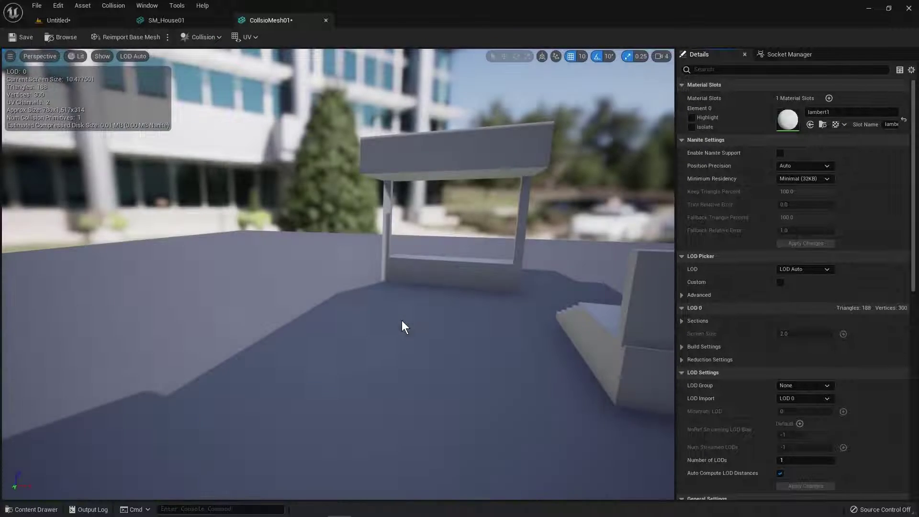
scroll(325, 314, "down", 3)
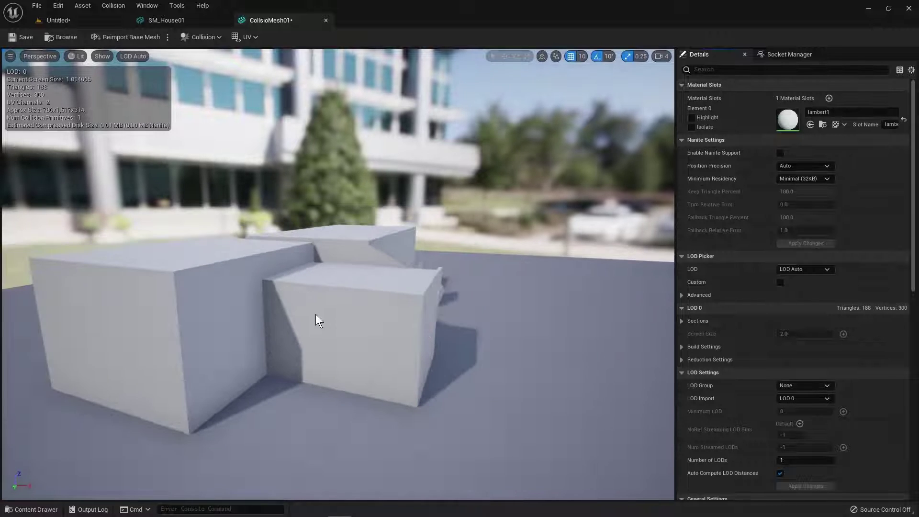
left_click_drag(315, 313, 349, 340, "alt")
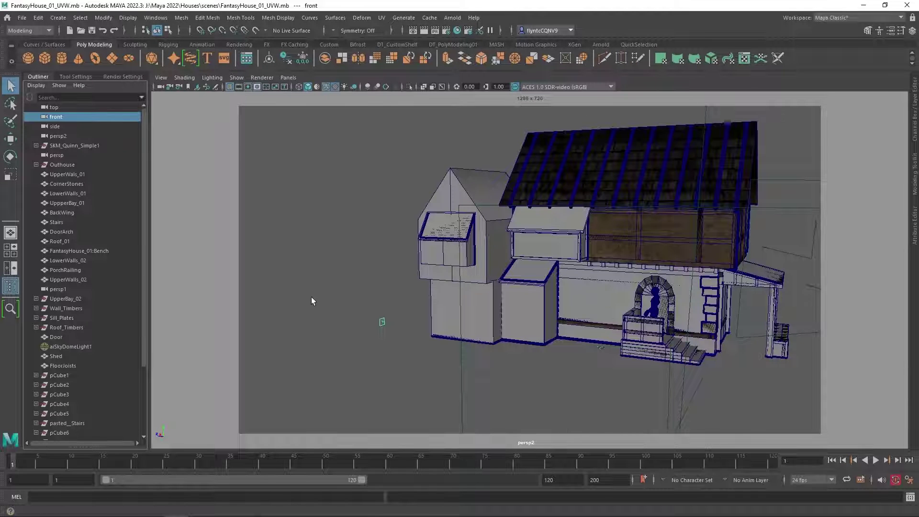
- Switch to the FantasyHouse_01_UVW scene in Maya, select the CollisionMesh object and examine how it fits around the house's lower floor
scroll(311, 296, "down", 5)
scroll(210, 323, "up", 8)
scroll(130, 371, "down", 3)
left_click(95, 413)
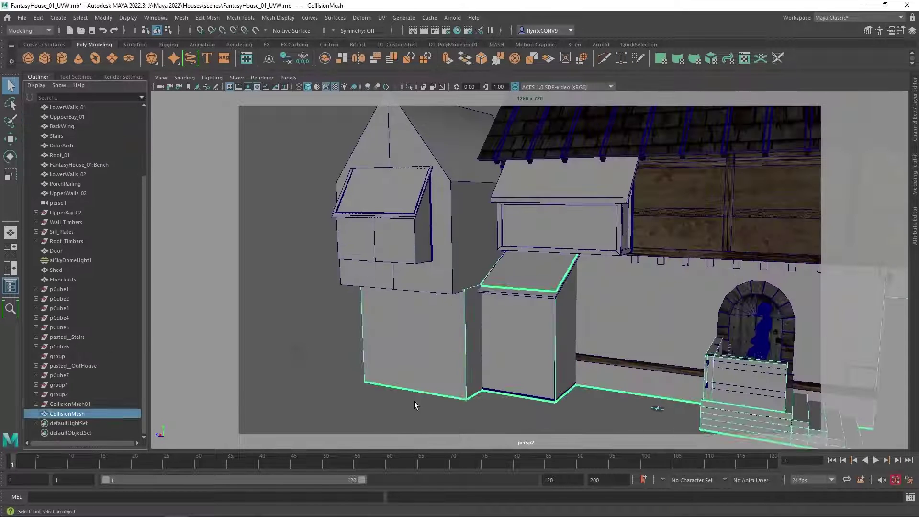
mouse_move(433, 344)
left_mouse_down("alt")
mouse_move(595, 339)
mouse_move(438, 335)
left_mouse_up("alt")
scroll(472, 332, "up", 3)
scroll(472, 335, "down", 5)
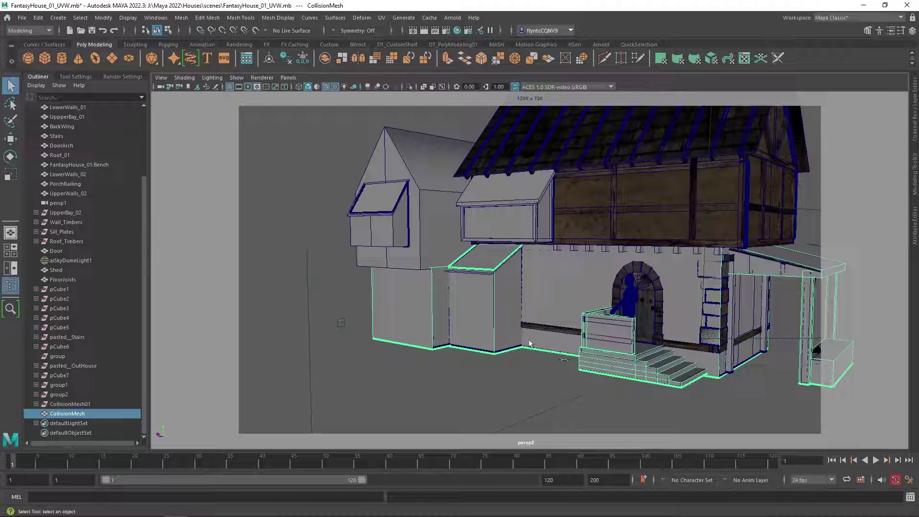
- Move the CollisionMesh object away from the house to examine its blocks separately, and undo the move
left_click(13, 140)
left_click_drag(553, 296, 558, 328)
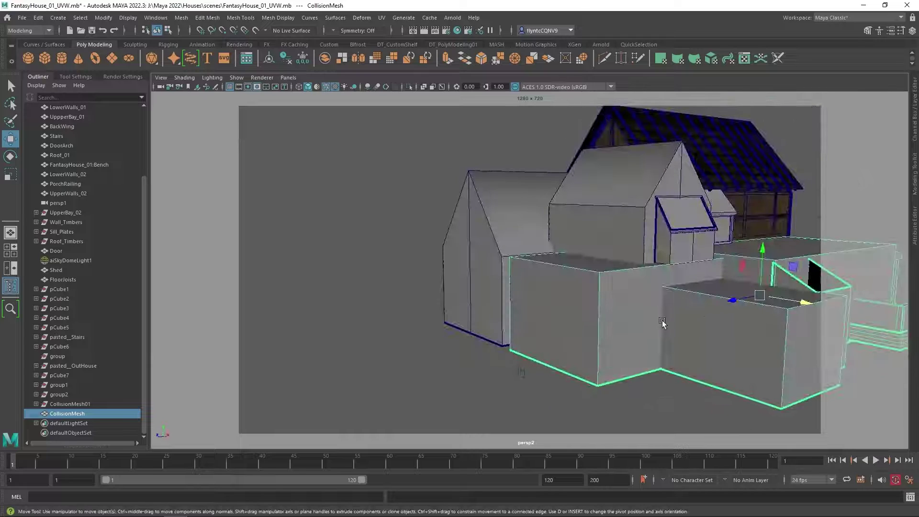
key("ctrl+z")
left_click_drag(661, 318, 583, 314, "alt")
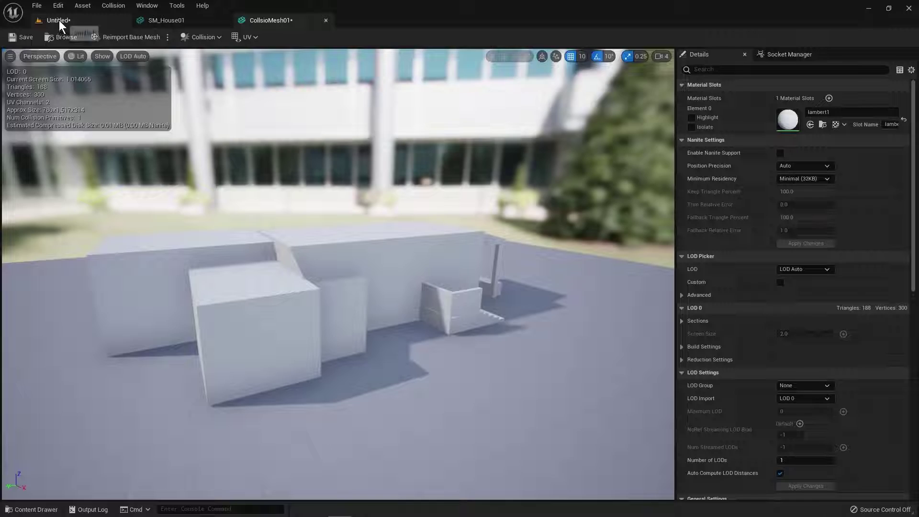
- Switch back to the level in Unreal Editor, look through the House content folder and view the whole house from outside
left_click(59, 20)
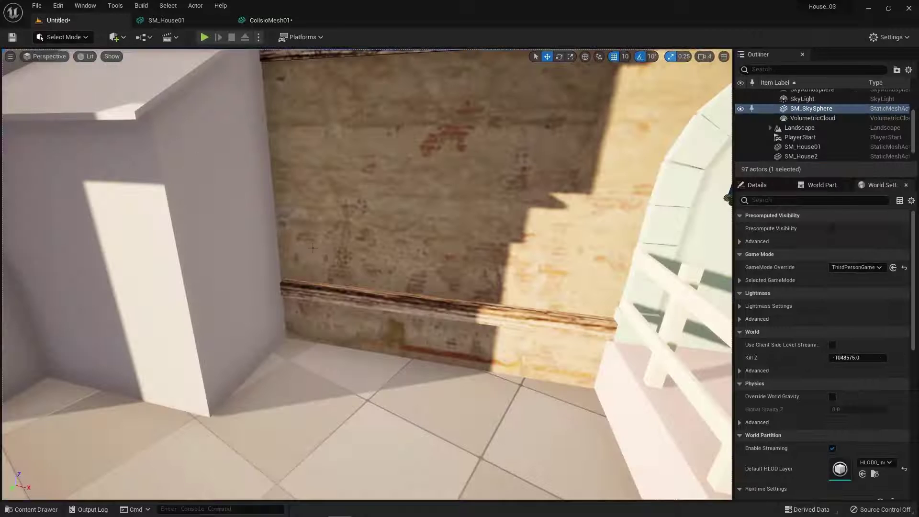
left_click(32, 509)
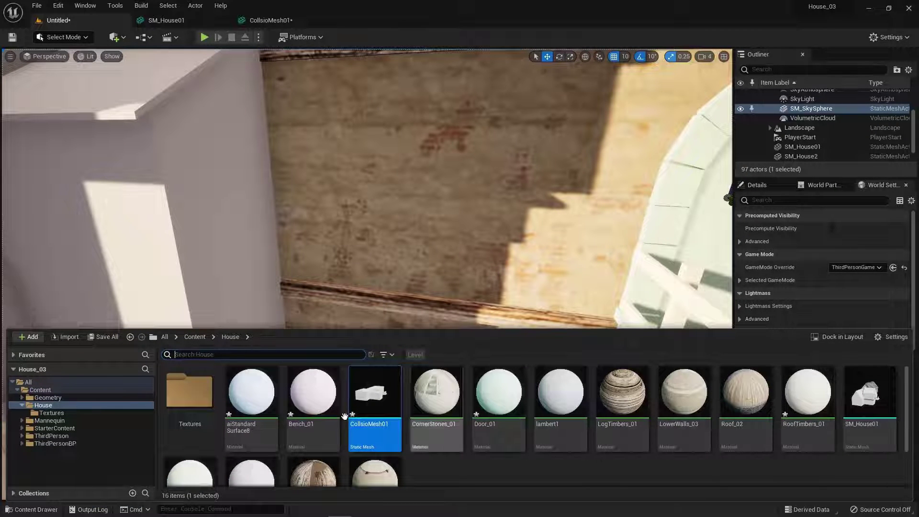
scroll(533, 451, "down", 1)
scroll(312, 443, "up", 1)
scroll(618, 272, "down", 2)
scroll(619, 265, "down", 3)
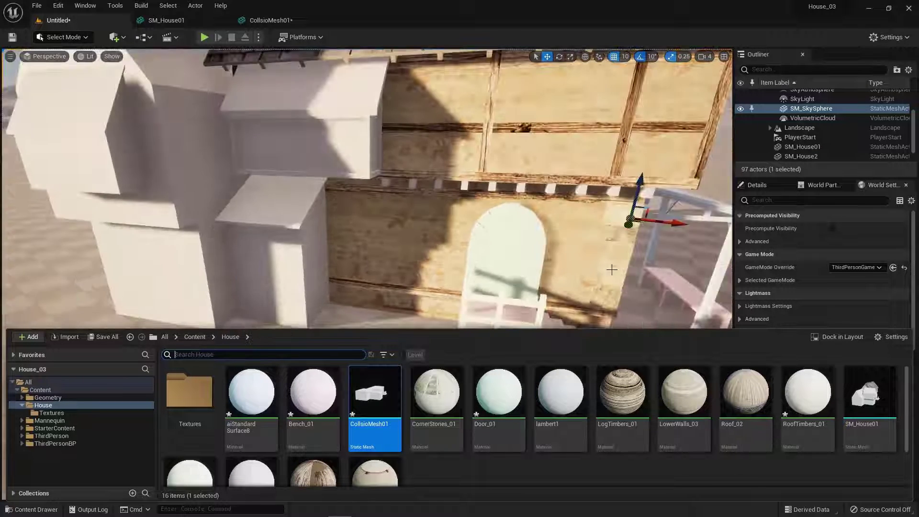
right_click_drag(619, 265, 615, 201)
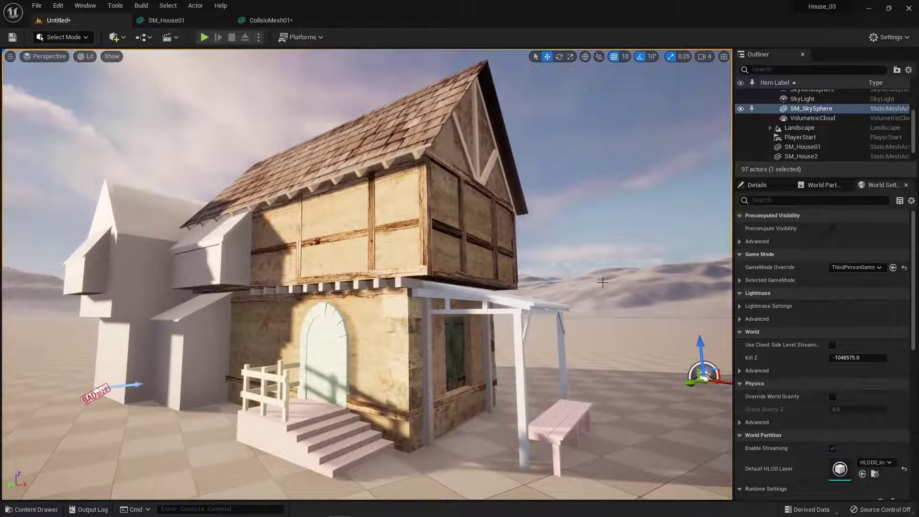